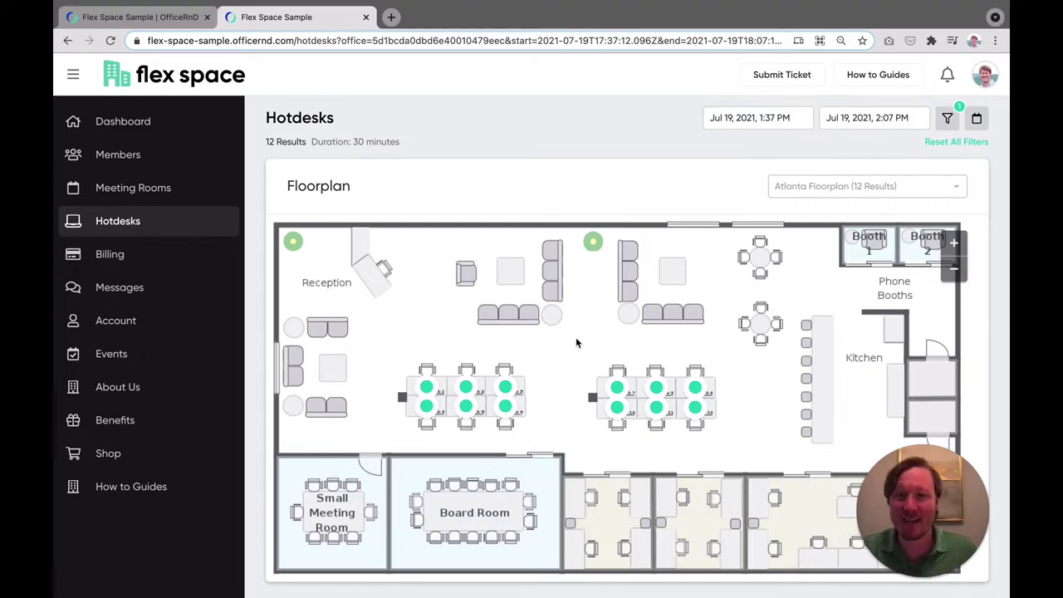
scroll(452, 442, "up", 2)
scroll(441, 439, "up", 3)
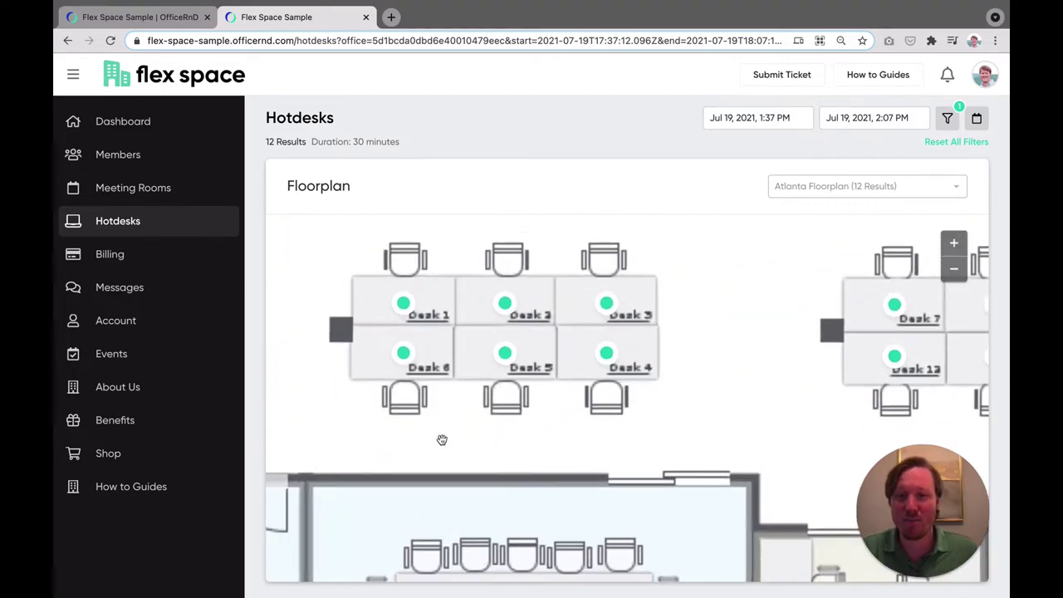
left_click(510, 302)
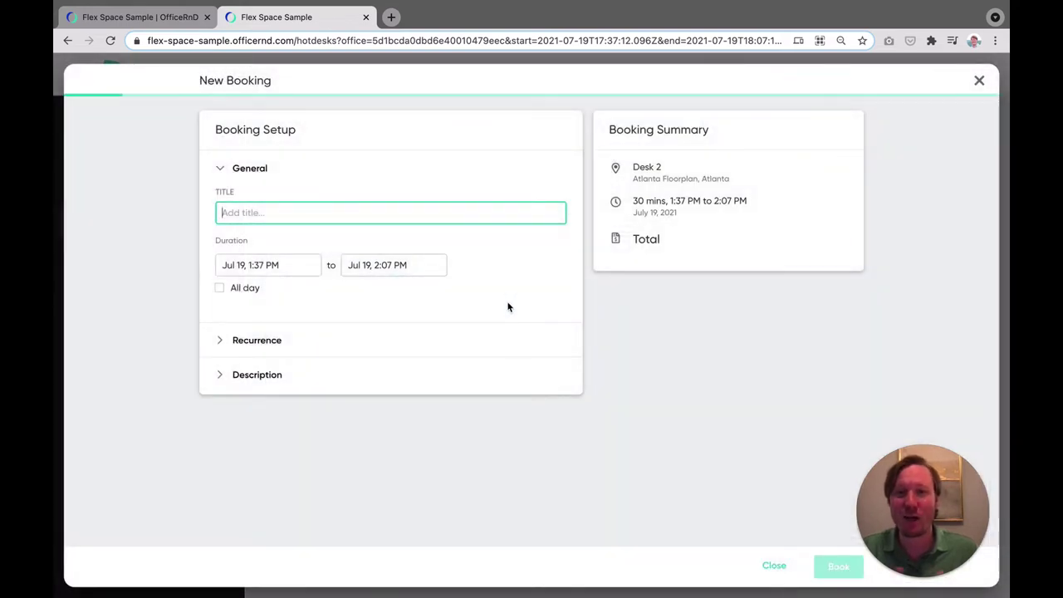
left_click(979, 82)
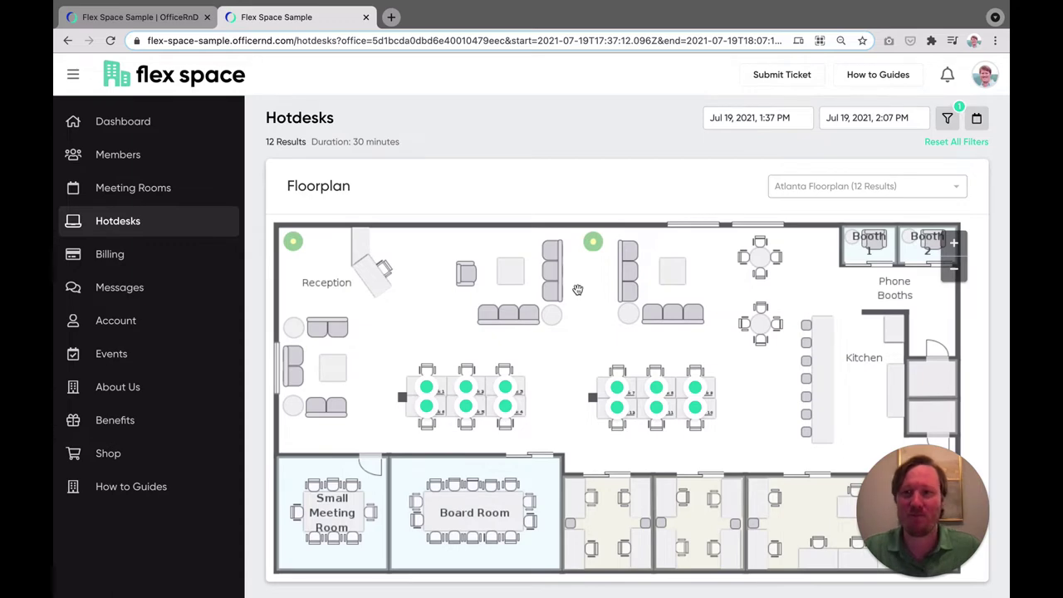
In admin Calendar & Bookings settings, check Floorplan calendar view and click Update.
left_click(158, 18)
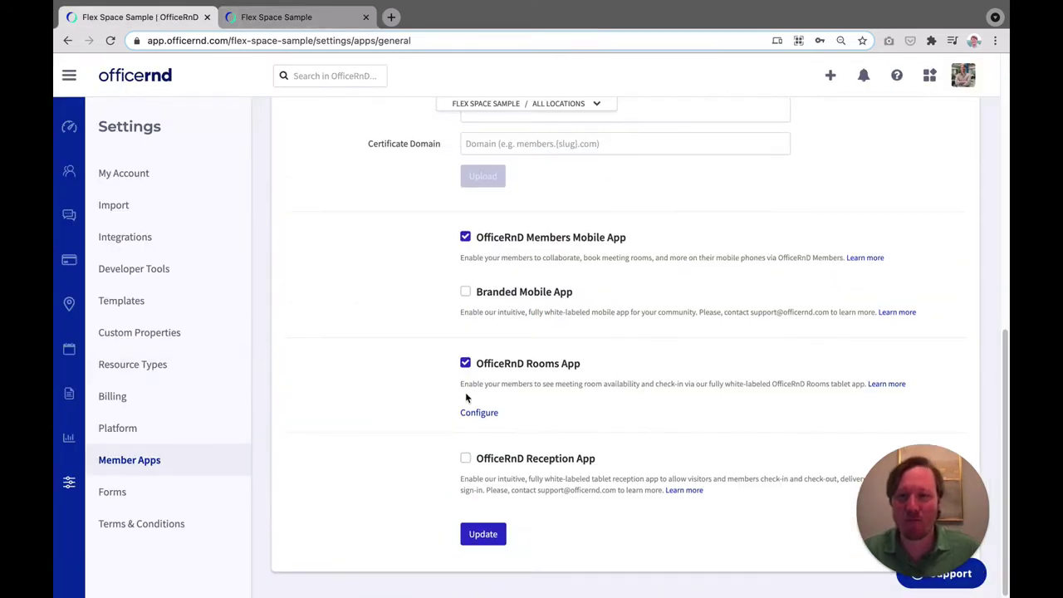
scroll(462, 393, "up", 4)
scroll(467, 399, "up", 3)
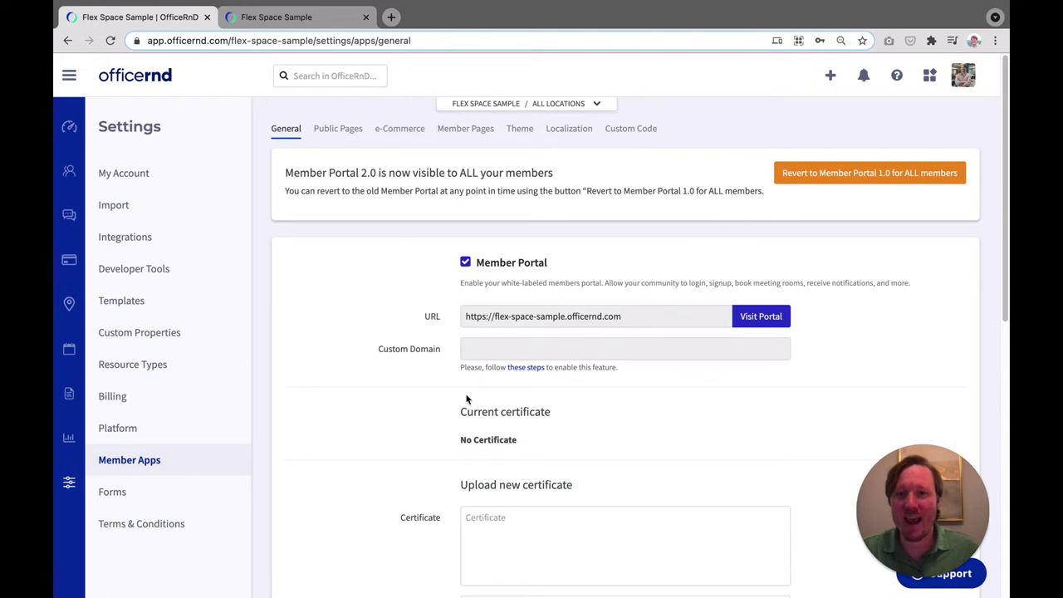
left_click(72, 485)
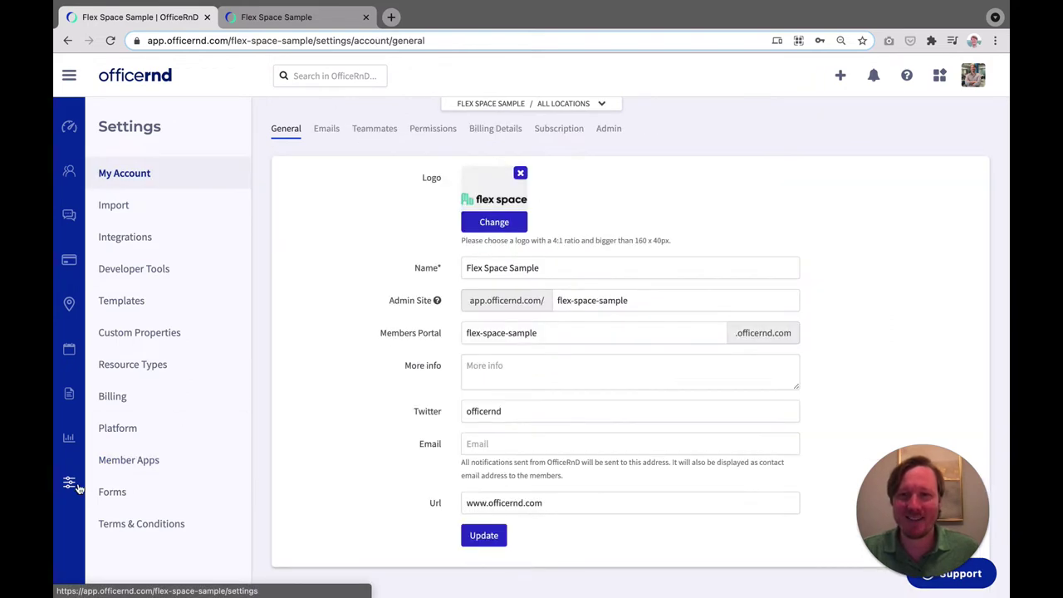
left_click(127, 437)
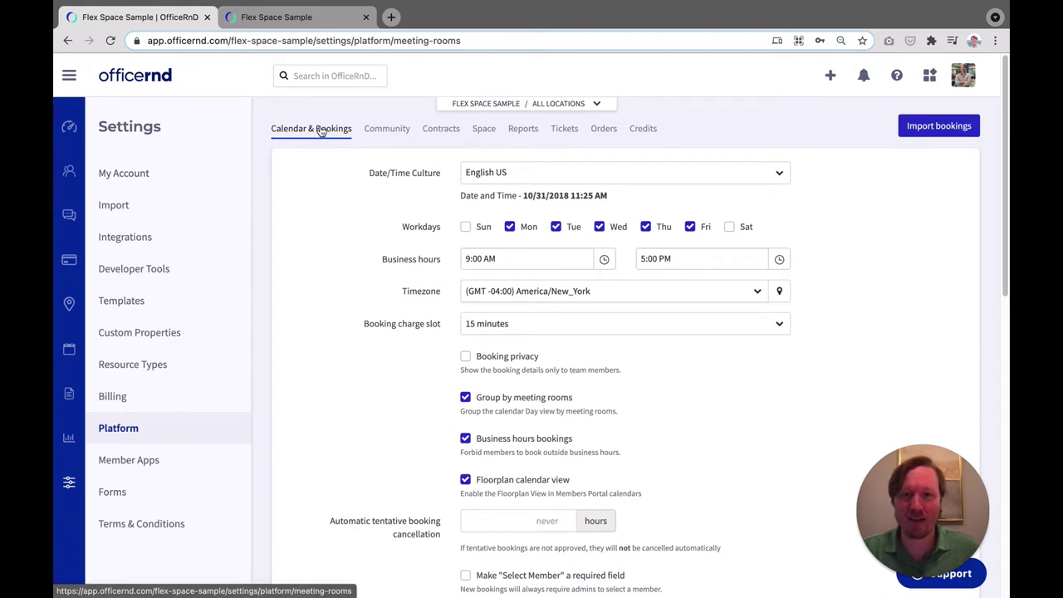
scroll(346, 270, "down", 3)
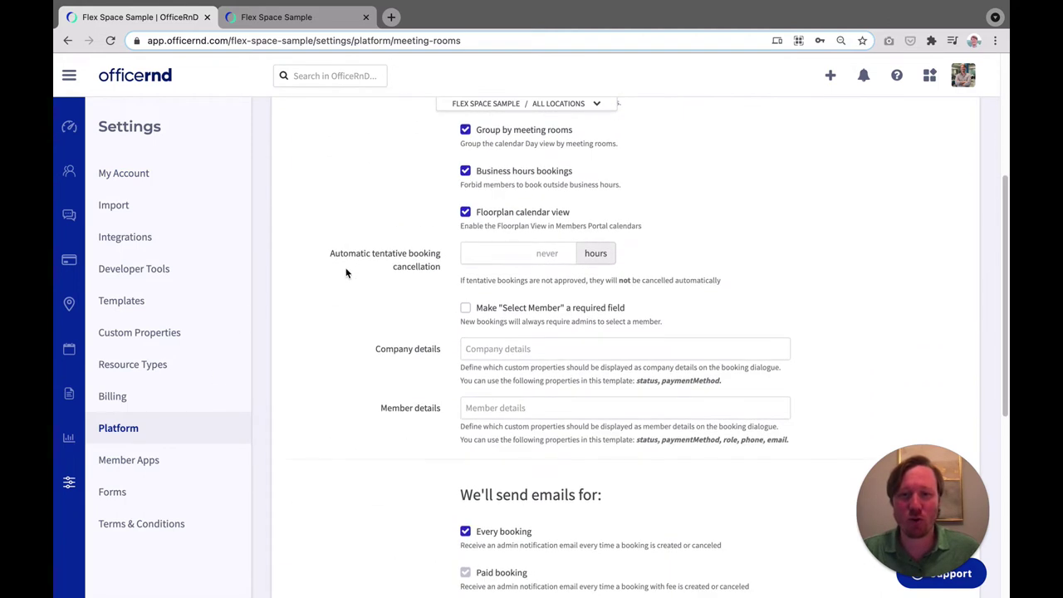
left_click(488, 218)
scroll(565, 254, "down", 3)
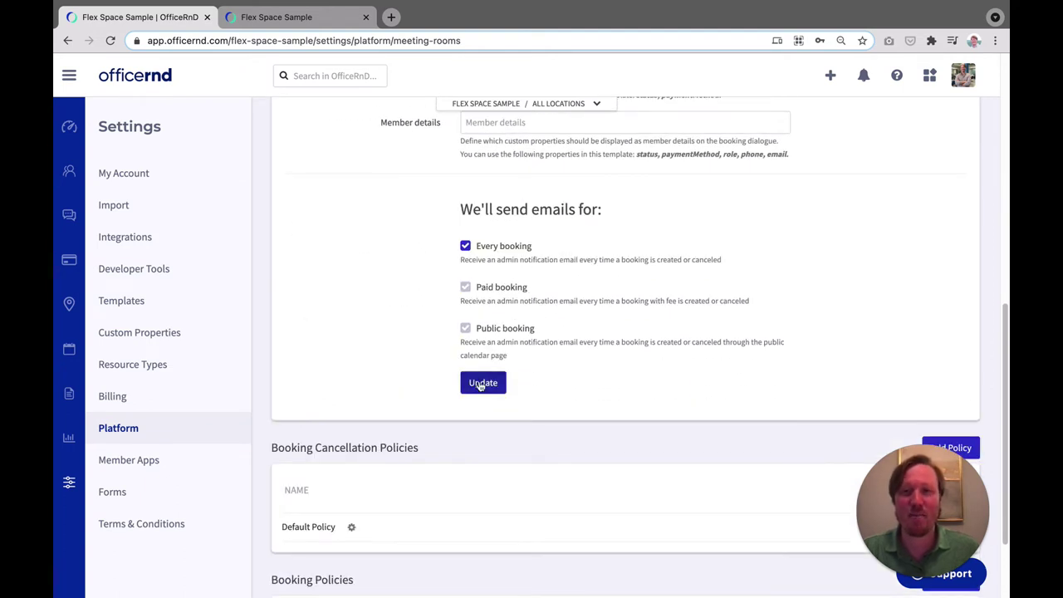
left_click(483, 382)
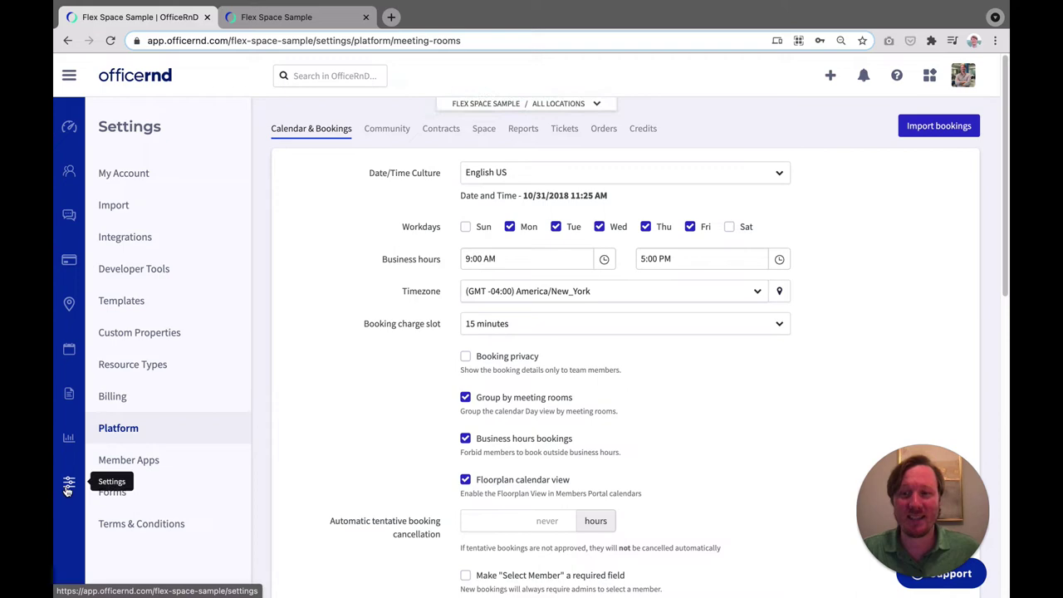
Update the Member Apps > Member Pages settings with Hotdesks Booking left checked.
left_click(144, 457)
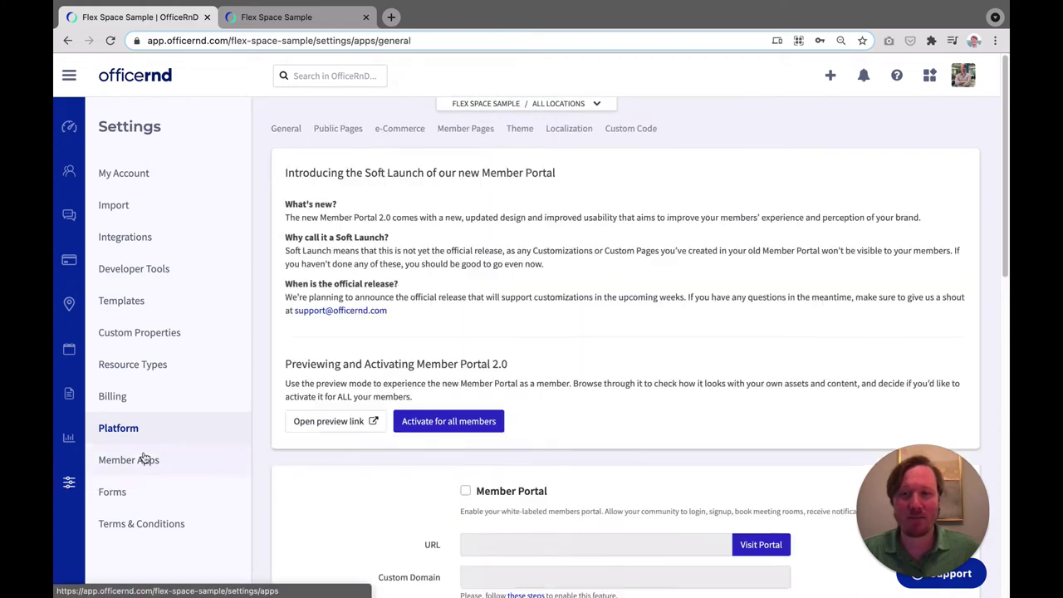
left_click(462, 136)
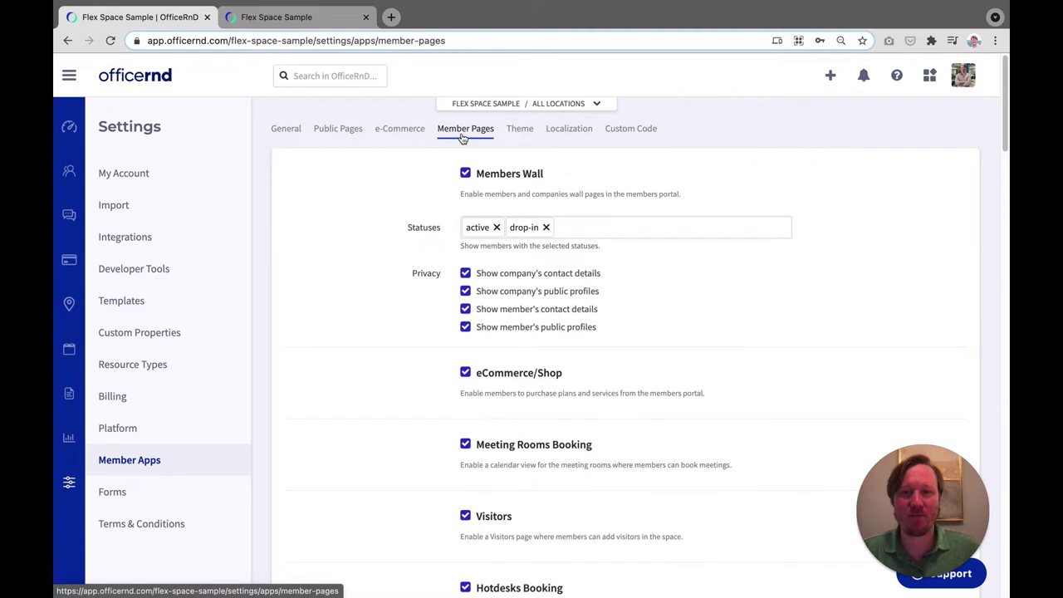
scroll(387, 268, "down", 4)
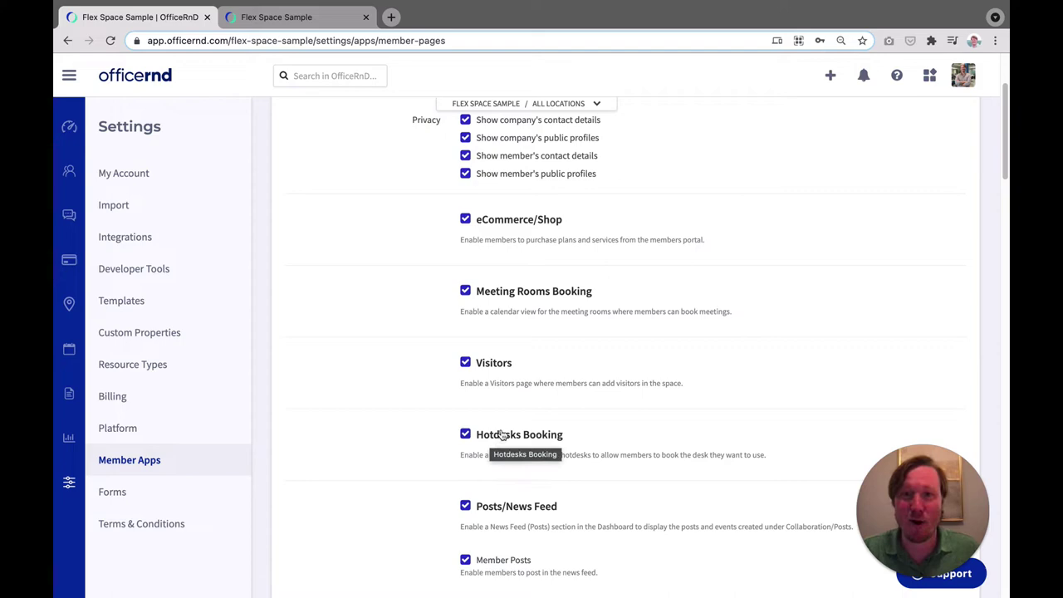
scroll(505, 432, "down", 3)
scroll(506, 432, "down", 3)
scroll(508, 430, "down", 3)
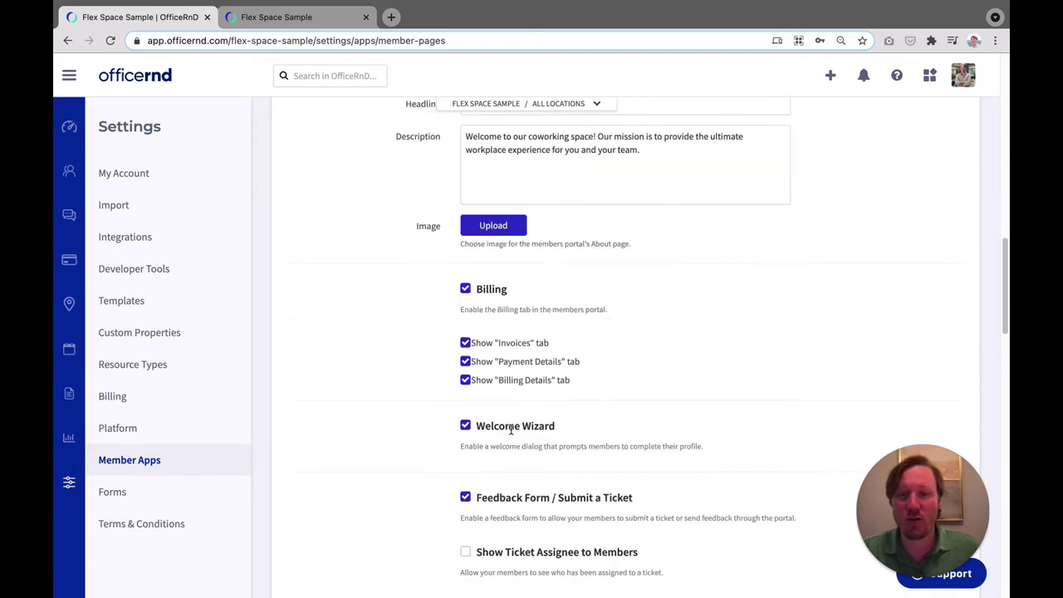
scroll(510, 429, "down", 3)
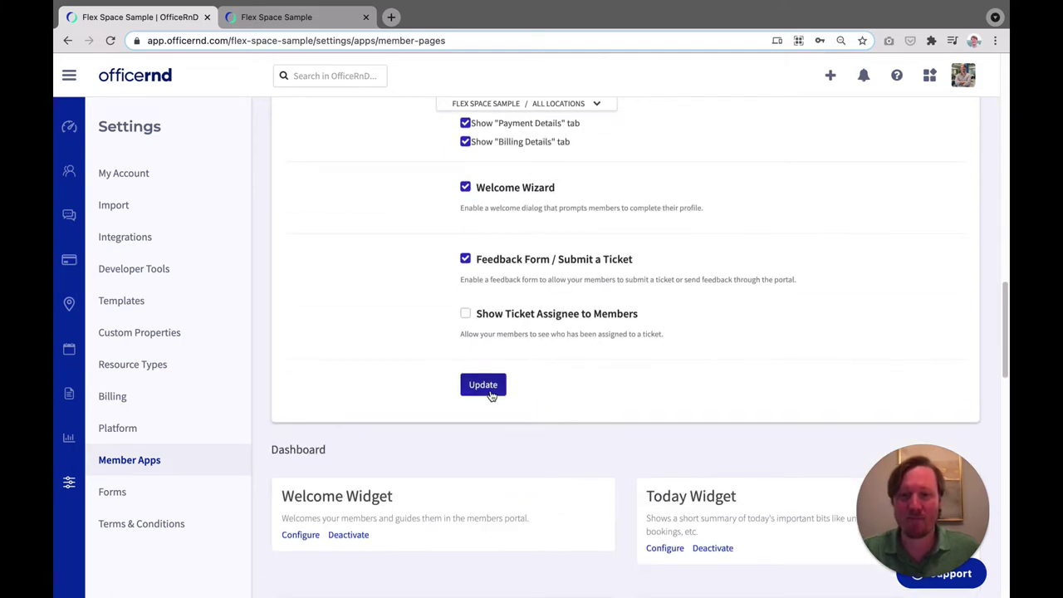
left_click(491, 394)
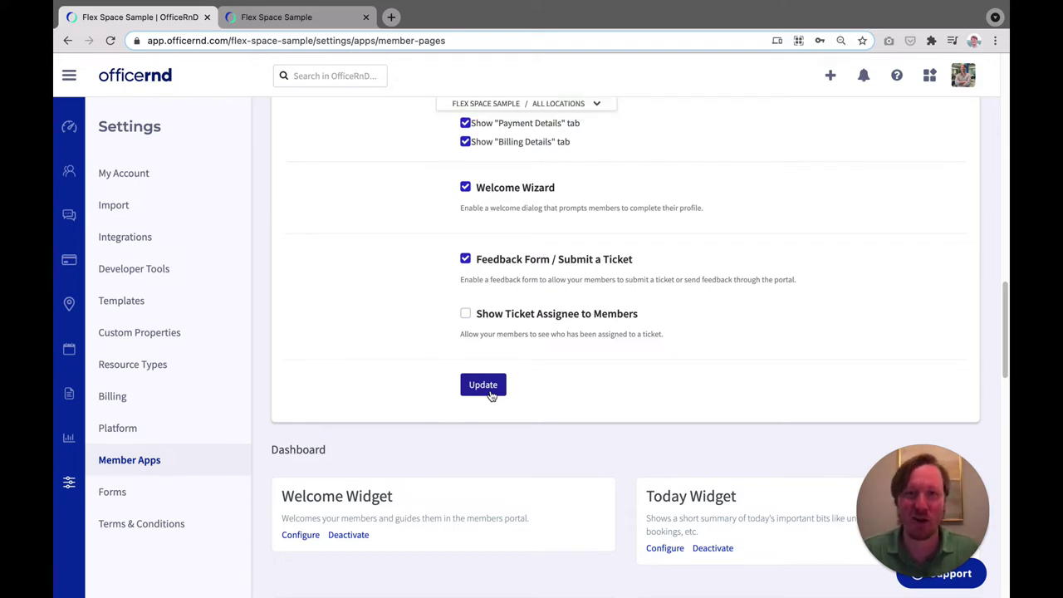
Open the Atlanta Floorplan from Space and bring the empty desk beside Desk 9 into view.
left_click(70, 305)
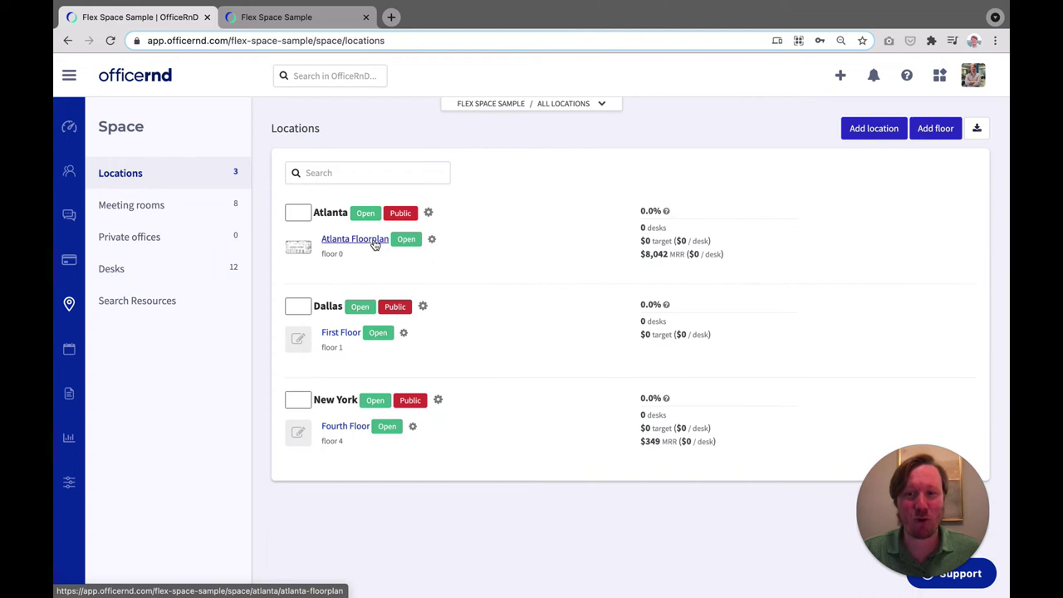
left_click(375, 243)
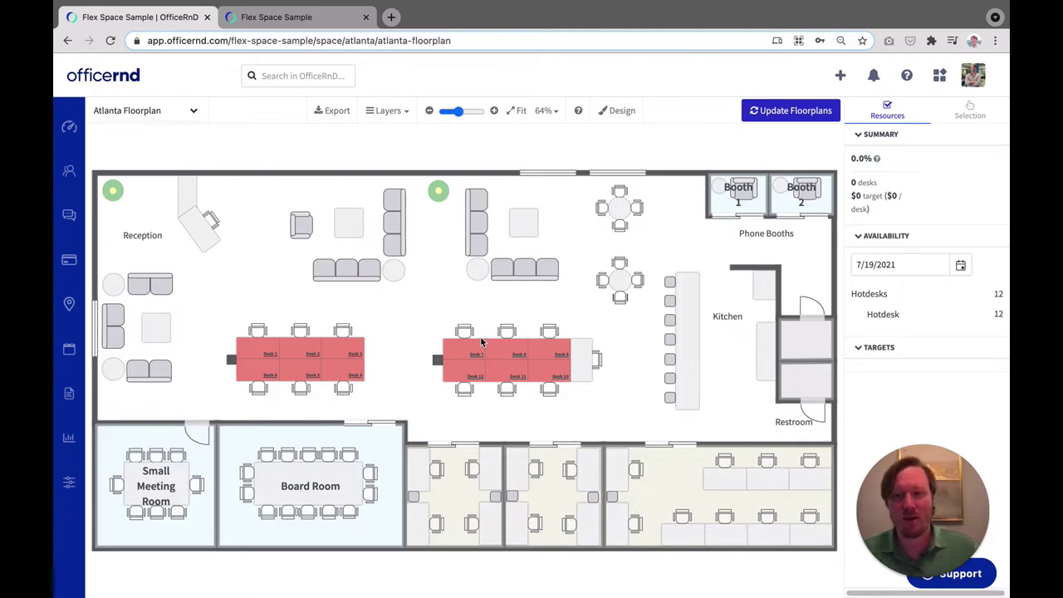
scroll(261, 354, "up", 5)
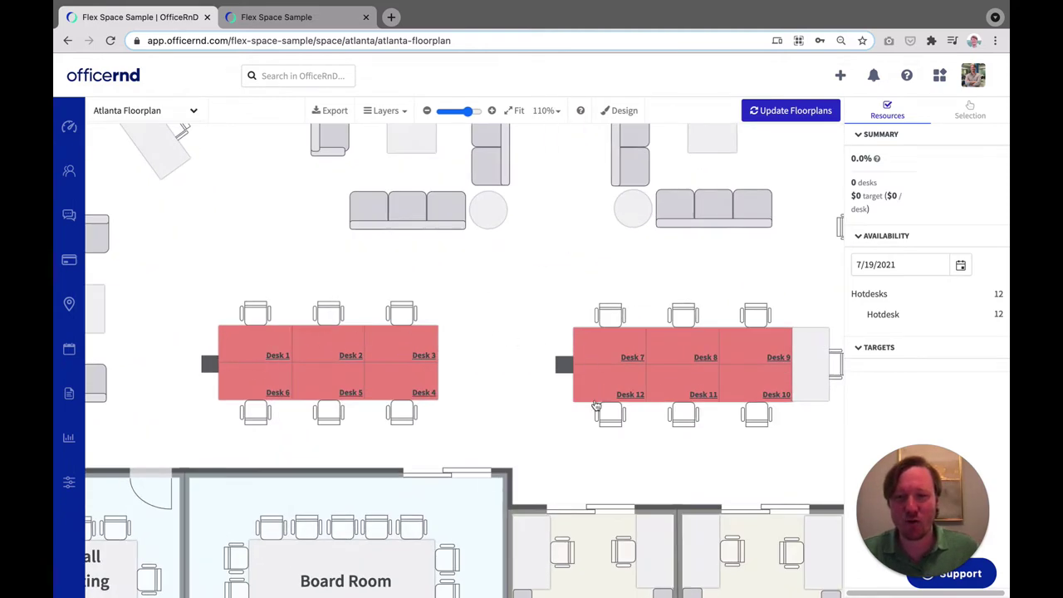
left_click_drag(604, 429, 430, 434)
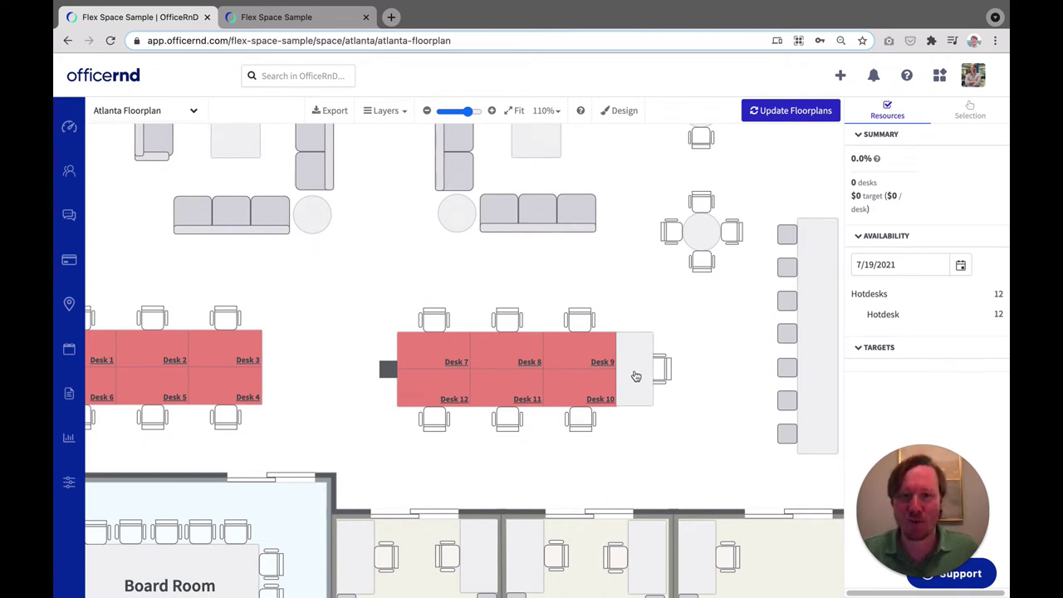
Select the unassigned desk beside Desk 9 and start a new resource for it.
left_click(636, 377)
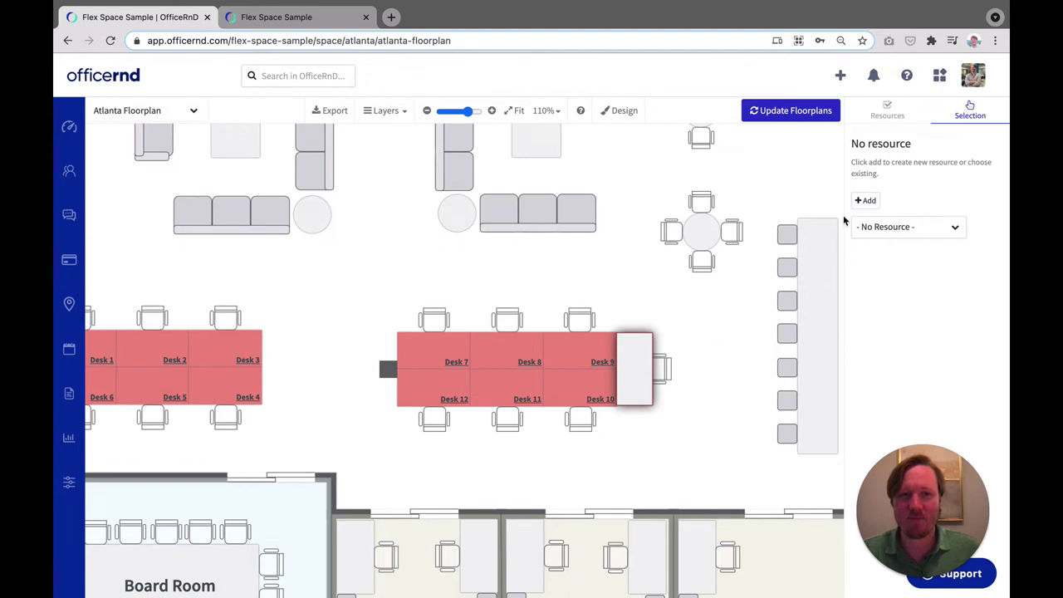
left_click(953, 229)
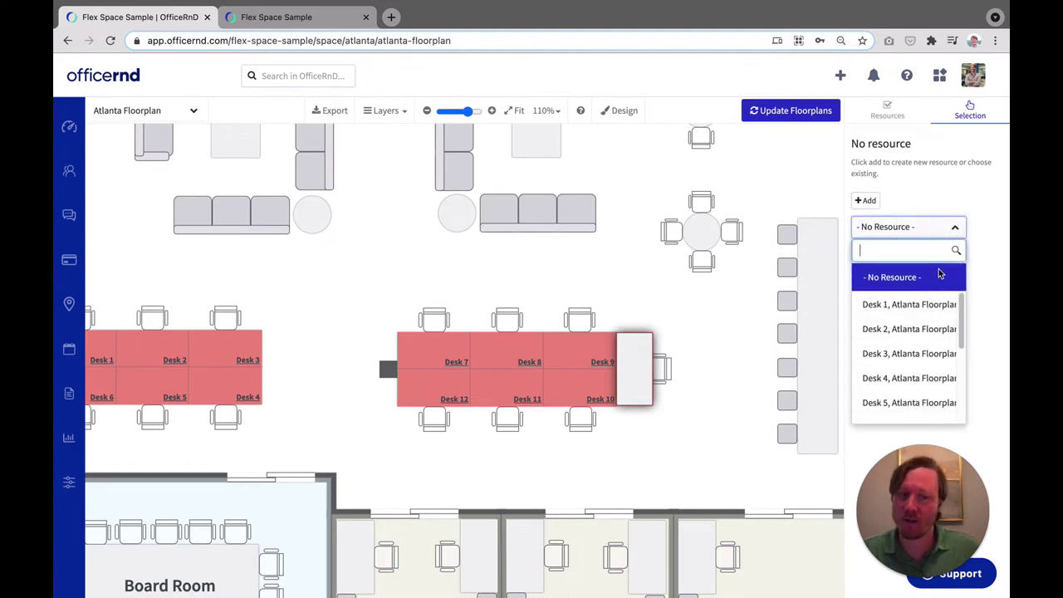
left_click(955, 238)
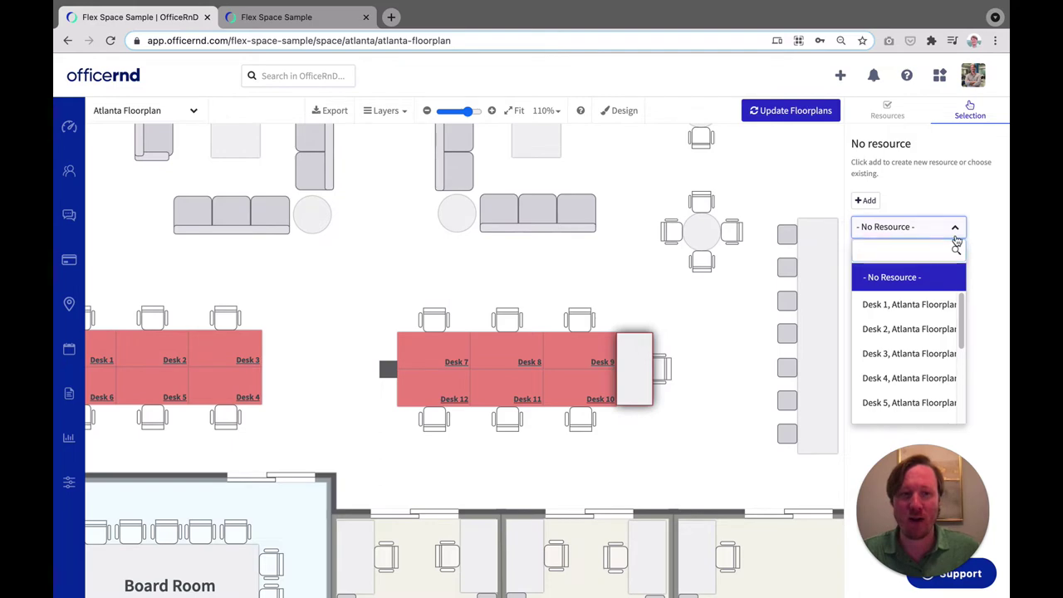
left_click(865, 200)
Add the resource as a Hotdesk named 'Desk 13'.
left_click_drag(532, 181, 446, 161)
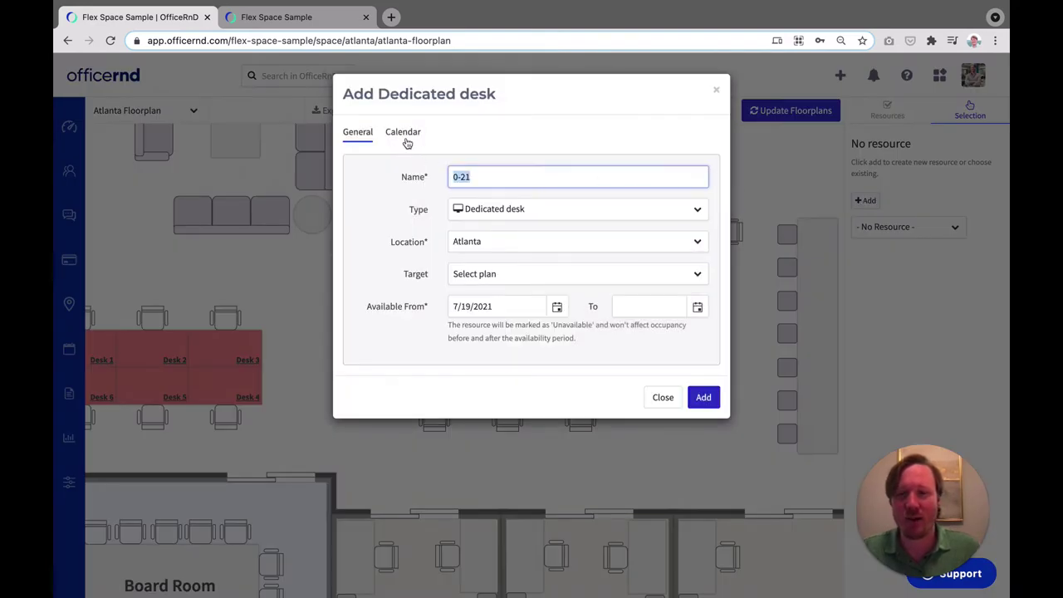
type("Desk 1")
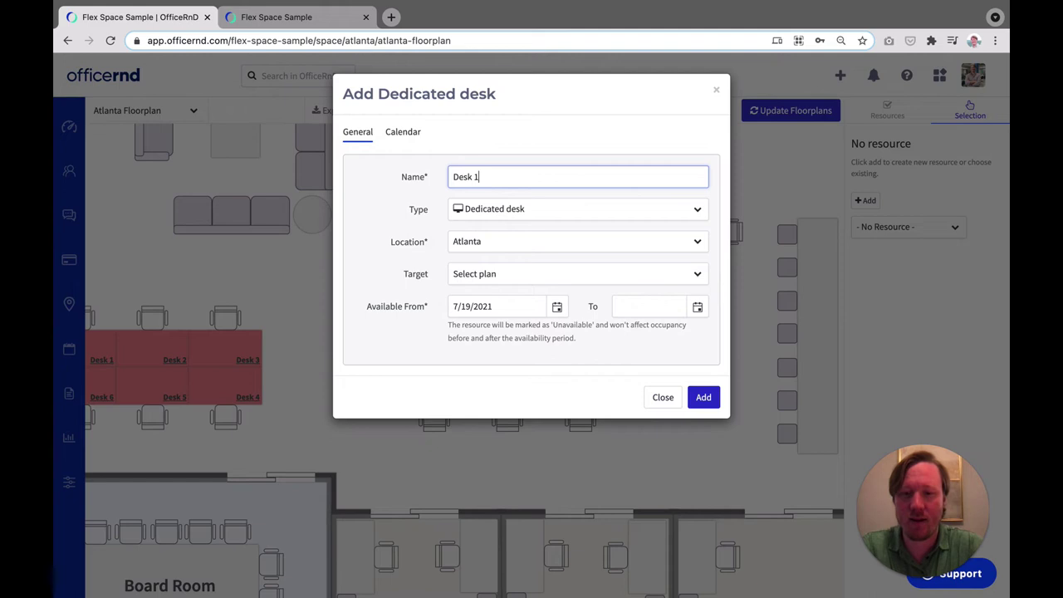
type("3")
left_click(577, 210)
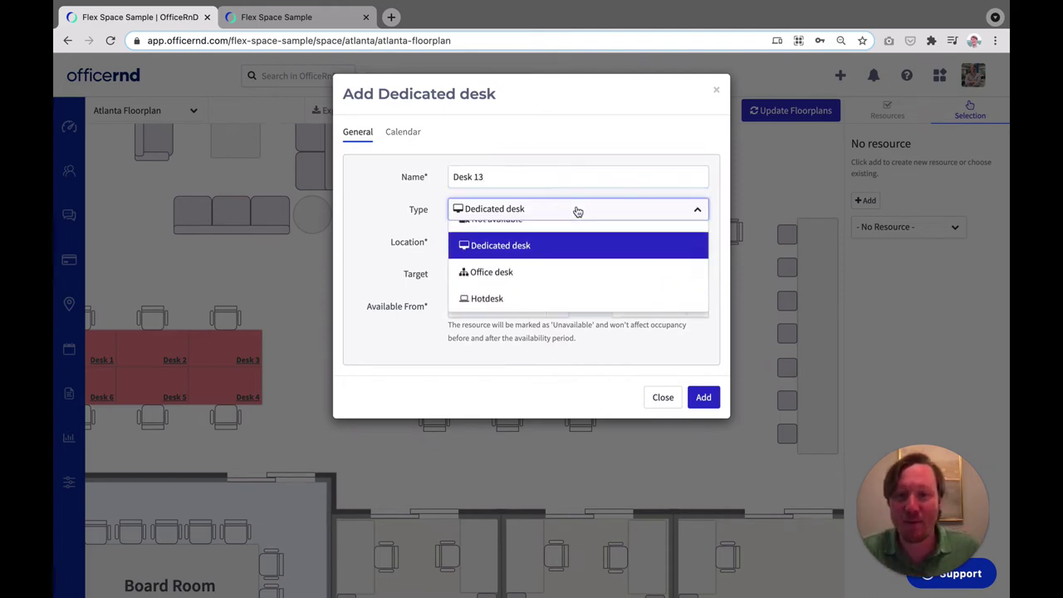
left_click(548, 337)
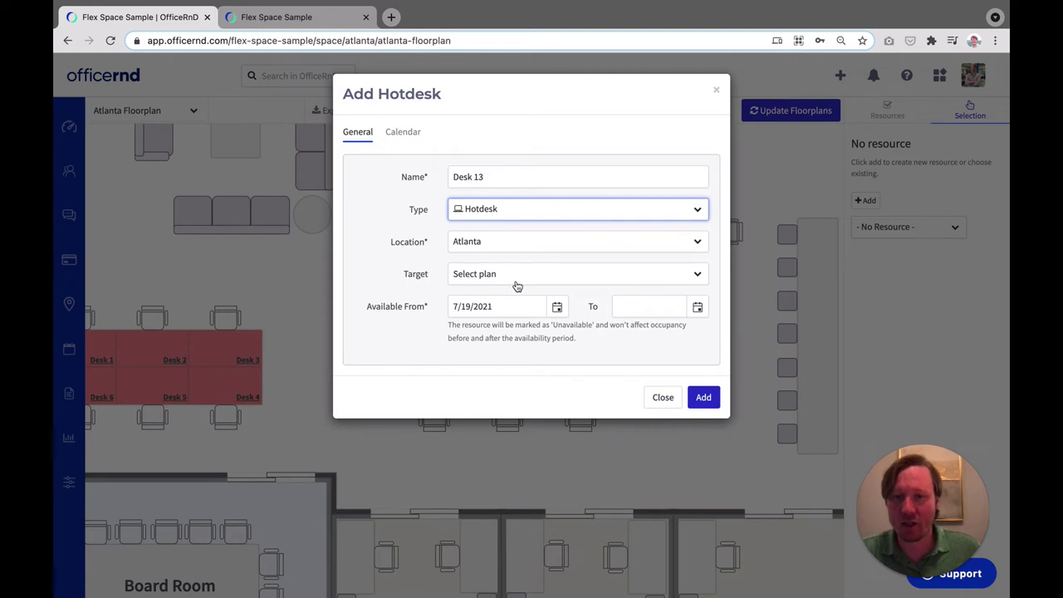
left_click(397, 132)
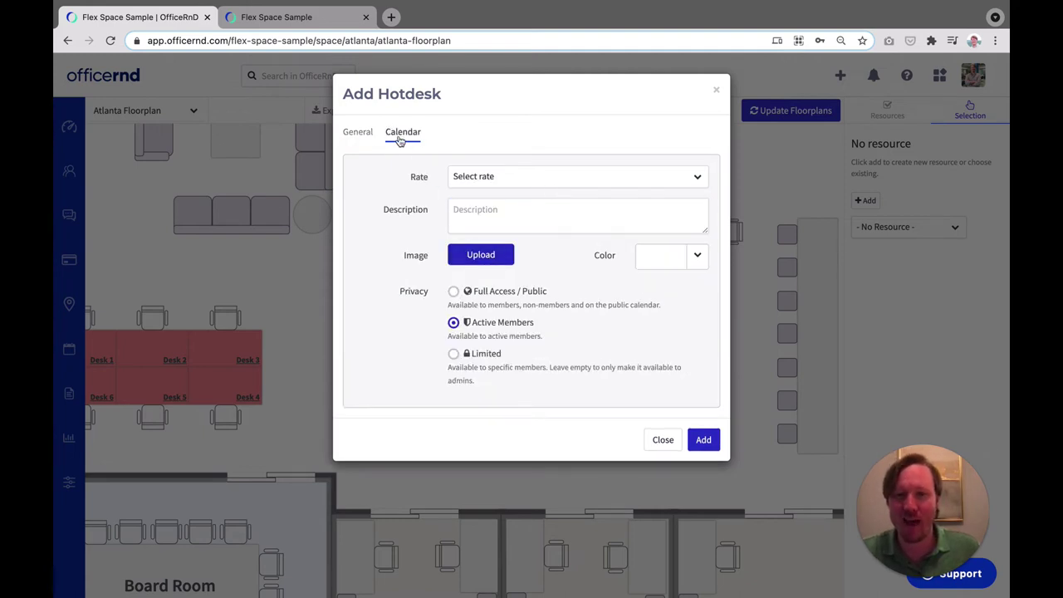
left_click(358, 133)
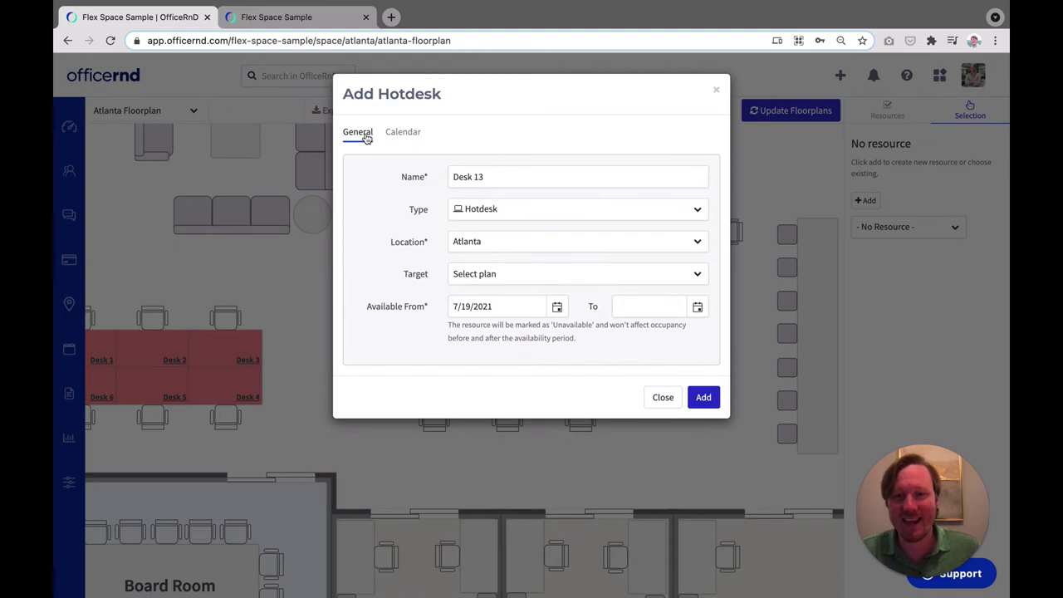
left_click(706, 399)
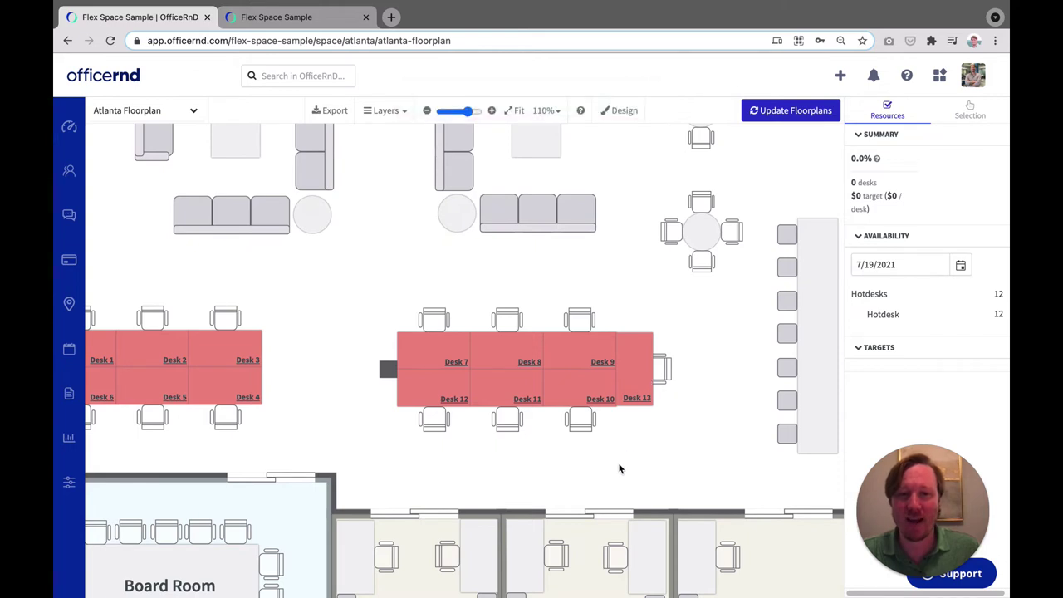
Publish the Atlanta floorplan changes via Update Floorplans, viewing both desk clusters at 90%.
left_click_drag(621, 469, 702, 392)
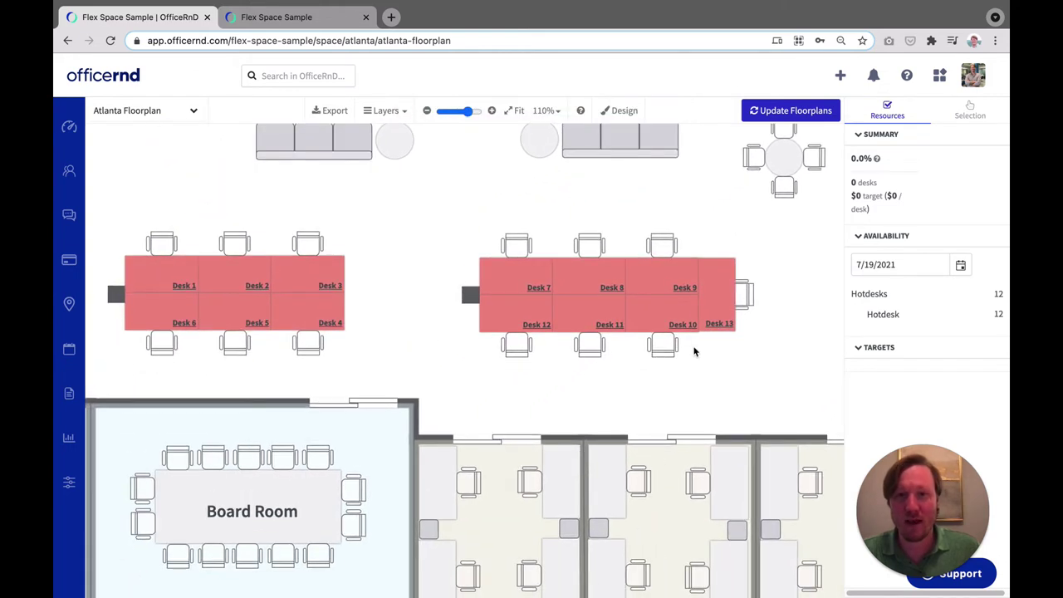
left_click(426, 110)
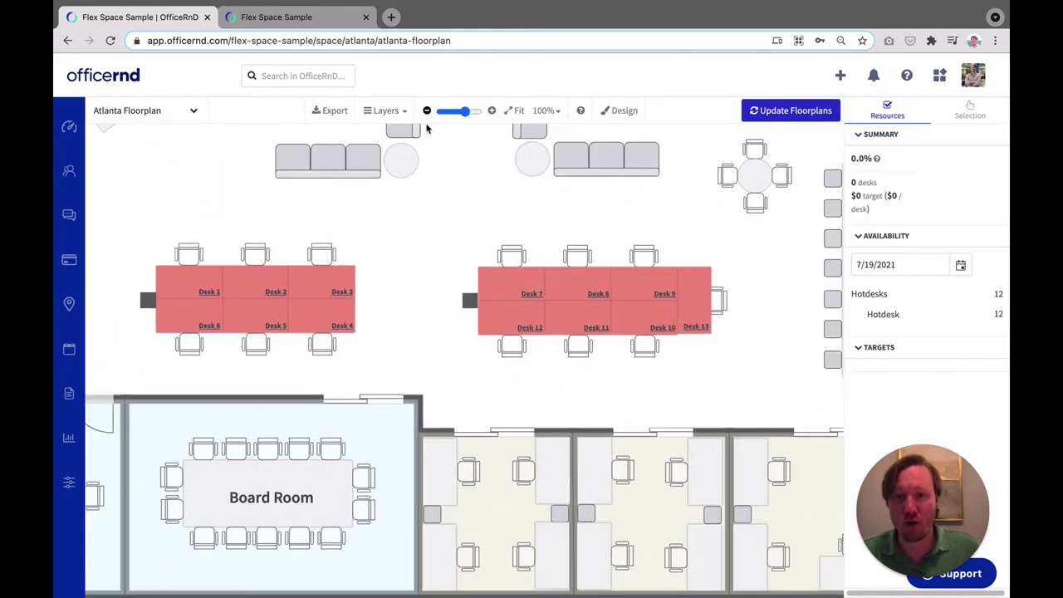
left_click(395, 431)
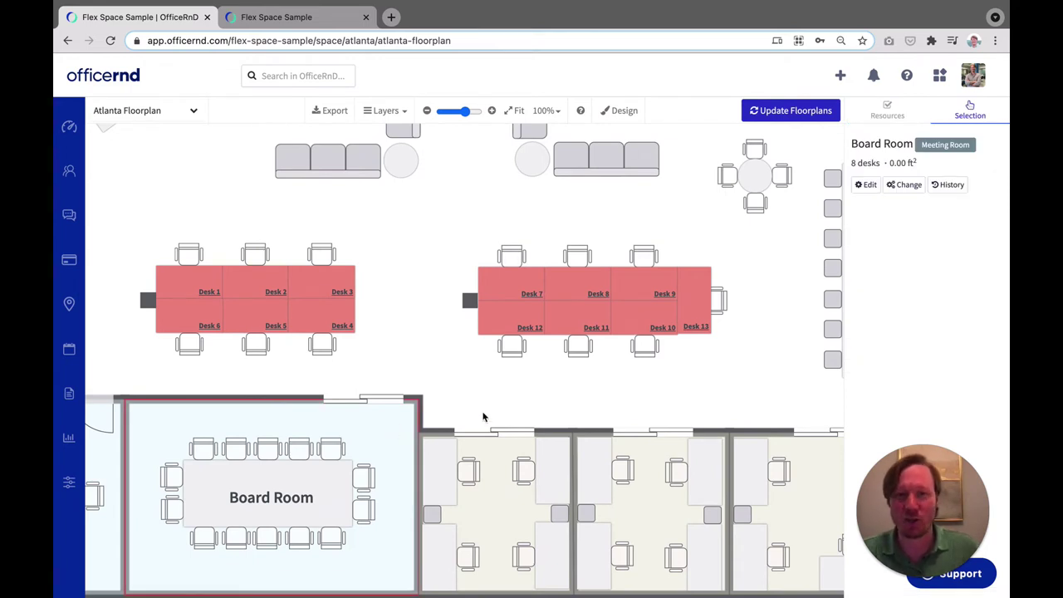
left_click(426, 110)
left_click(787, 115)
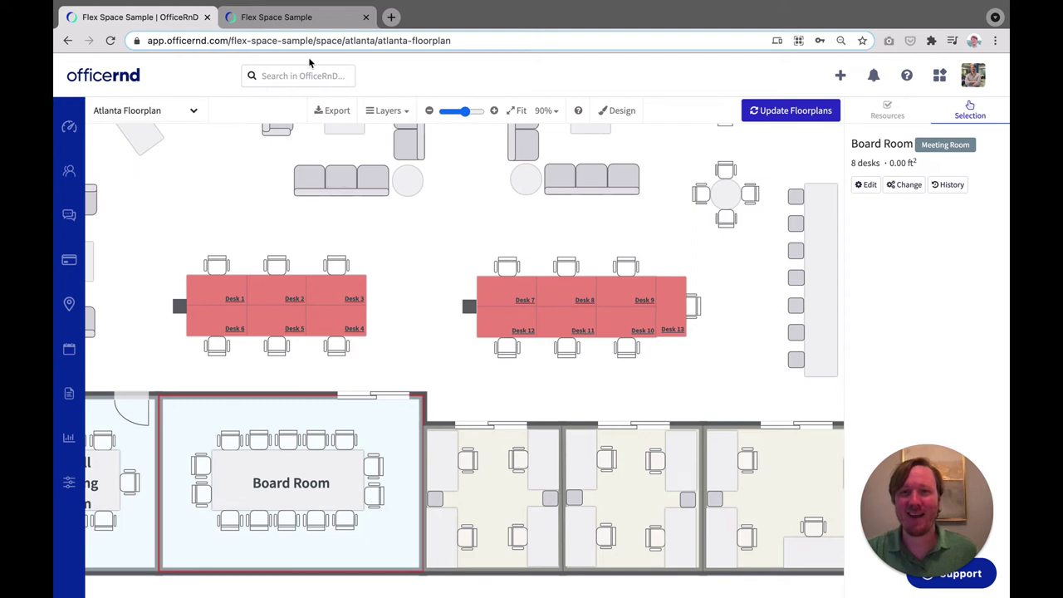
Show the member portal Hotdesks page in Floorplan View, zoomed to the right desk cluster.
left_click(302, 25)
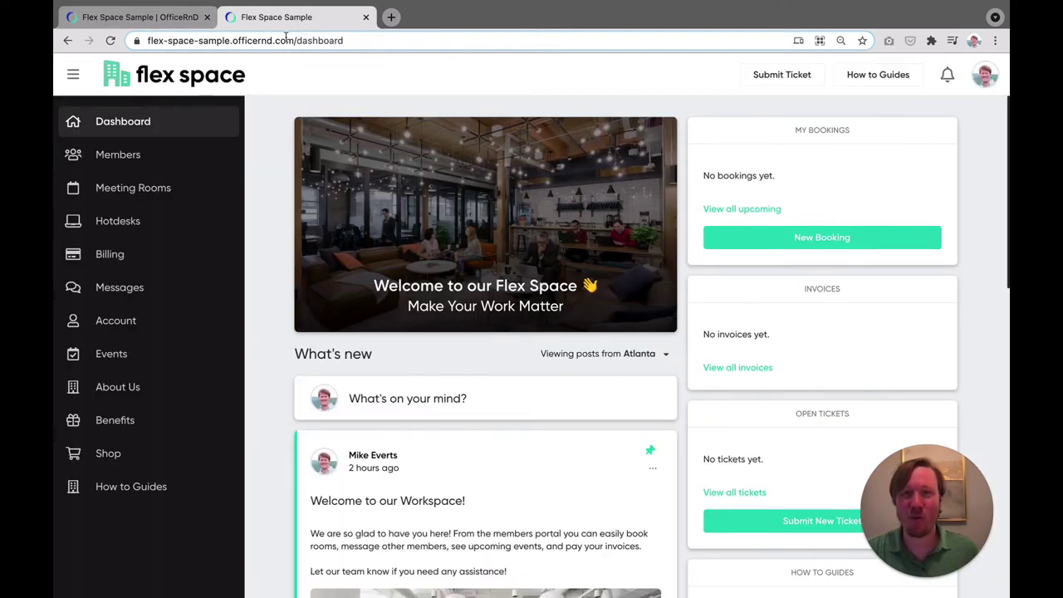
left_click(182, 217)
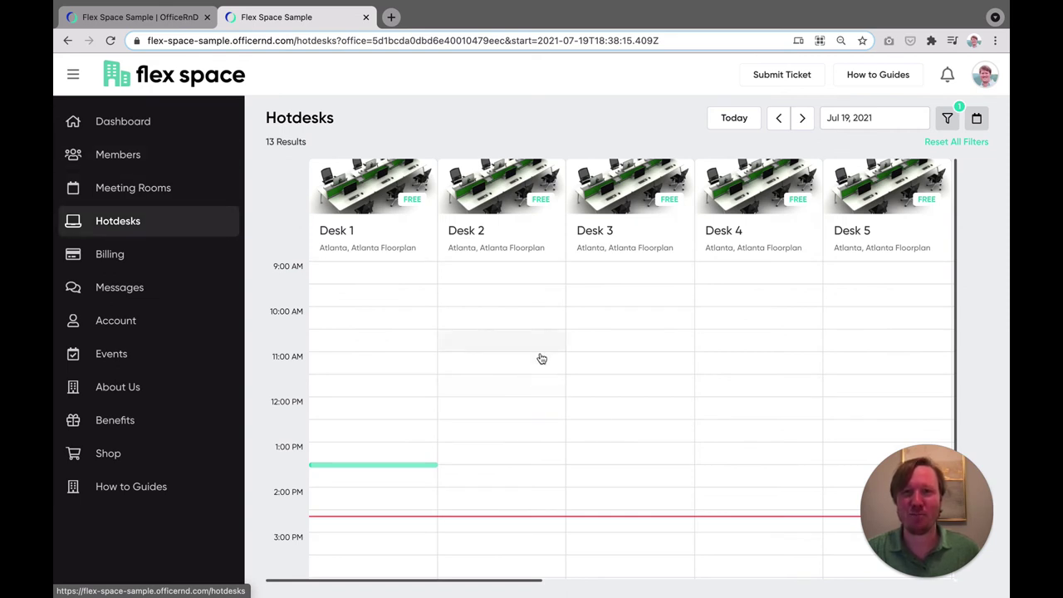
left_click(981, 119)
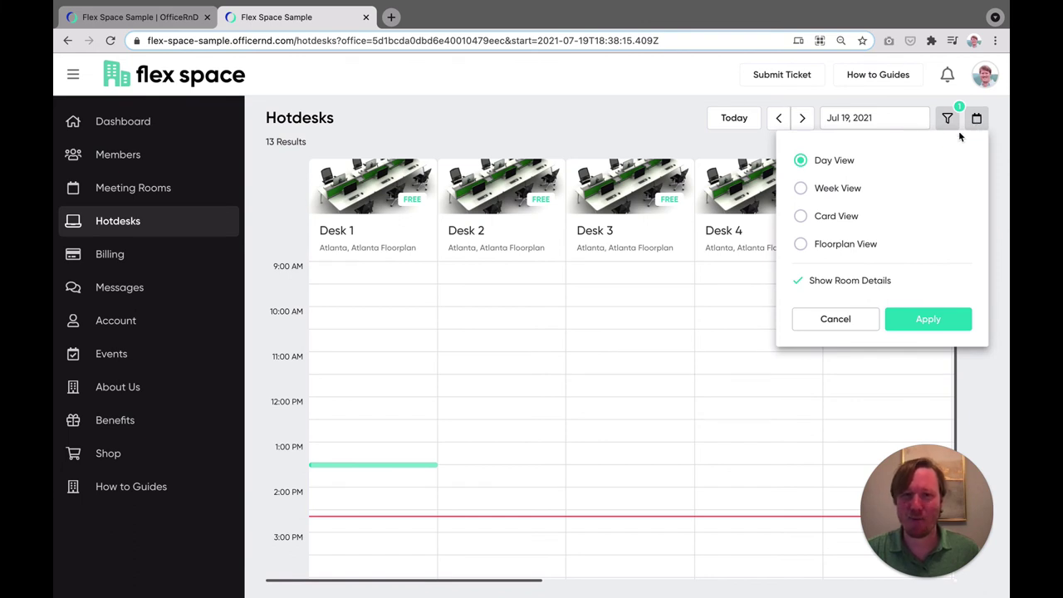
left_click(854, 249)
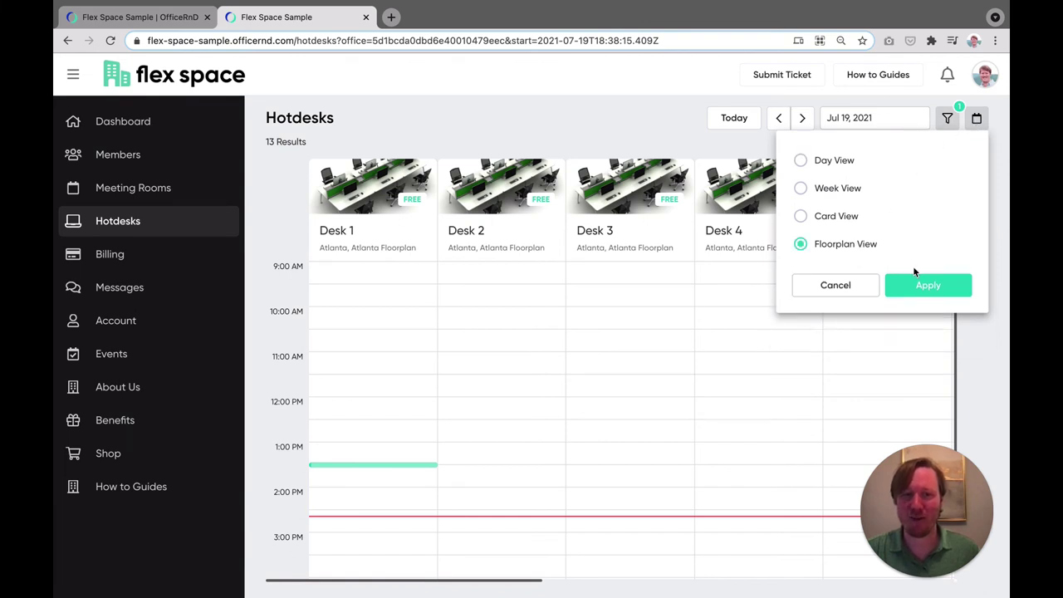
left_click(922, 286)
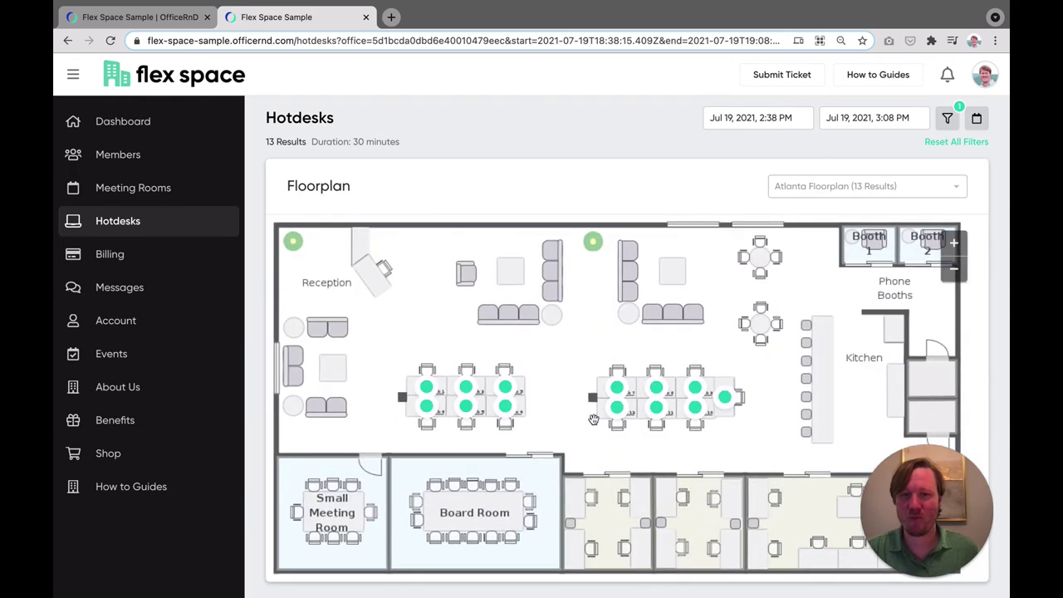
scroll(668, 420, "up", 3)
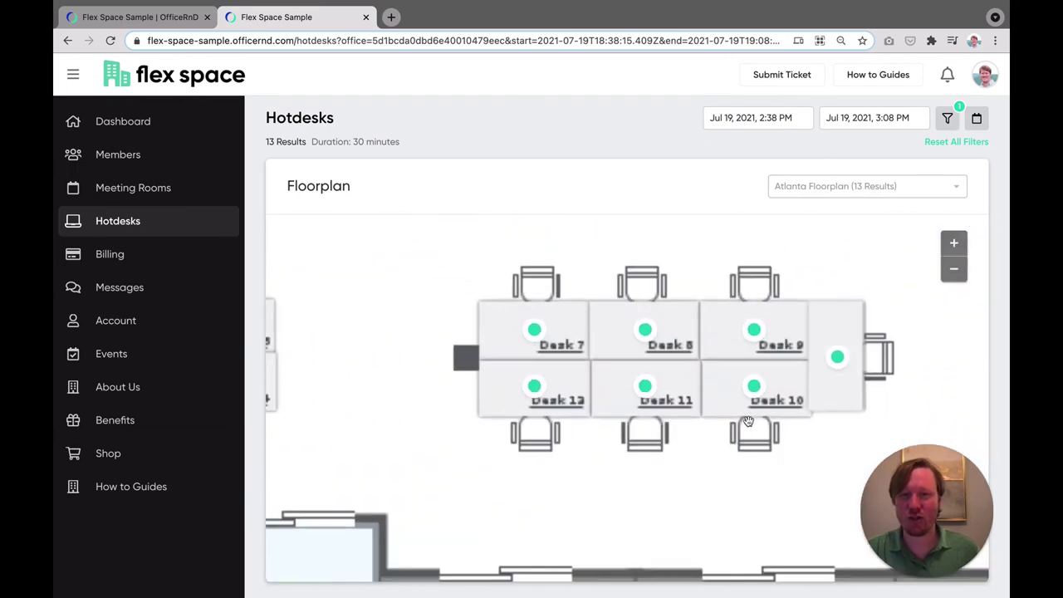
left_click_drag(748, 421, 589, 414)
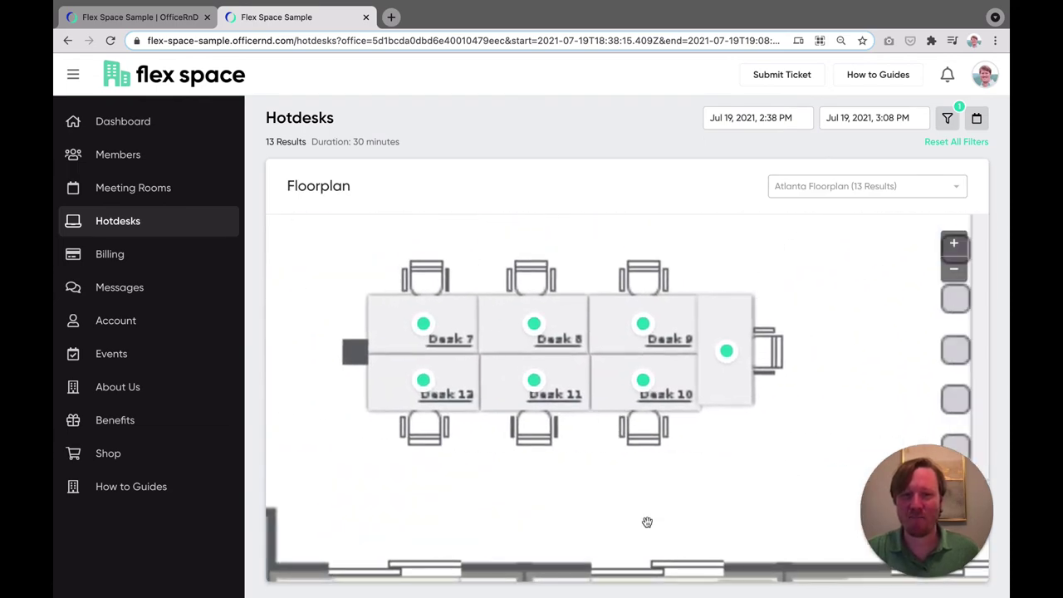
Book Desk 13 titled 'Training' for July 19, 2:38–3:08 PM.
left_click(729, 352)
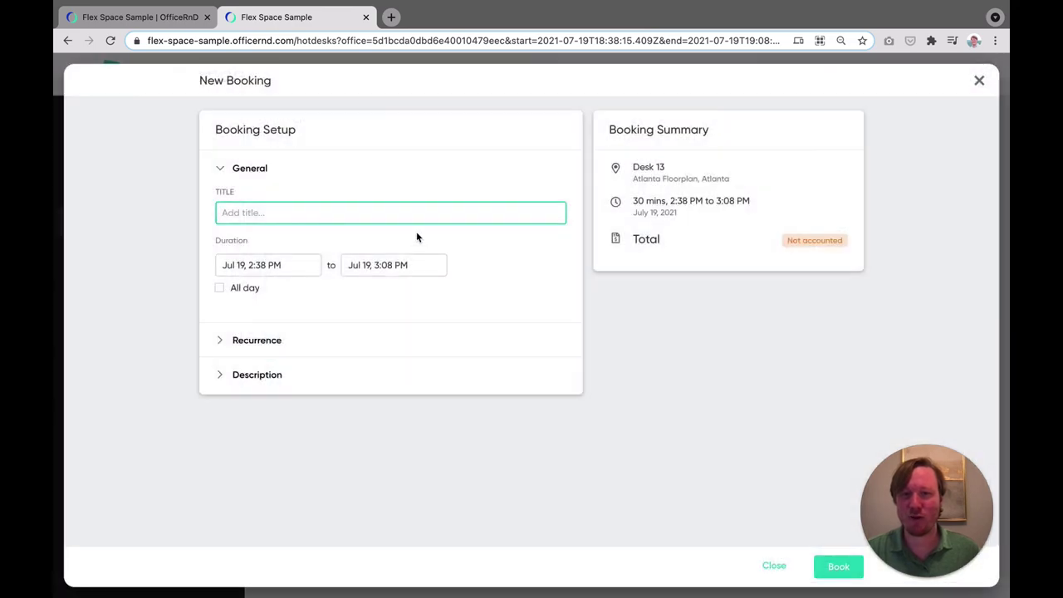
type("TR")
key("BackSpace")
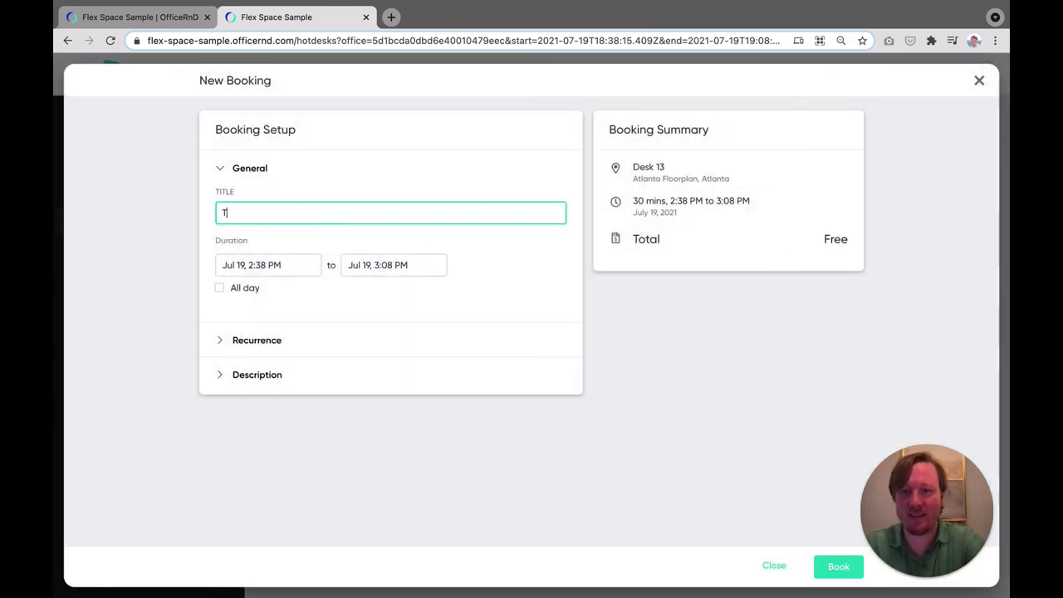
type("raining")
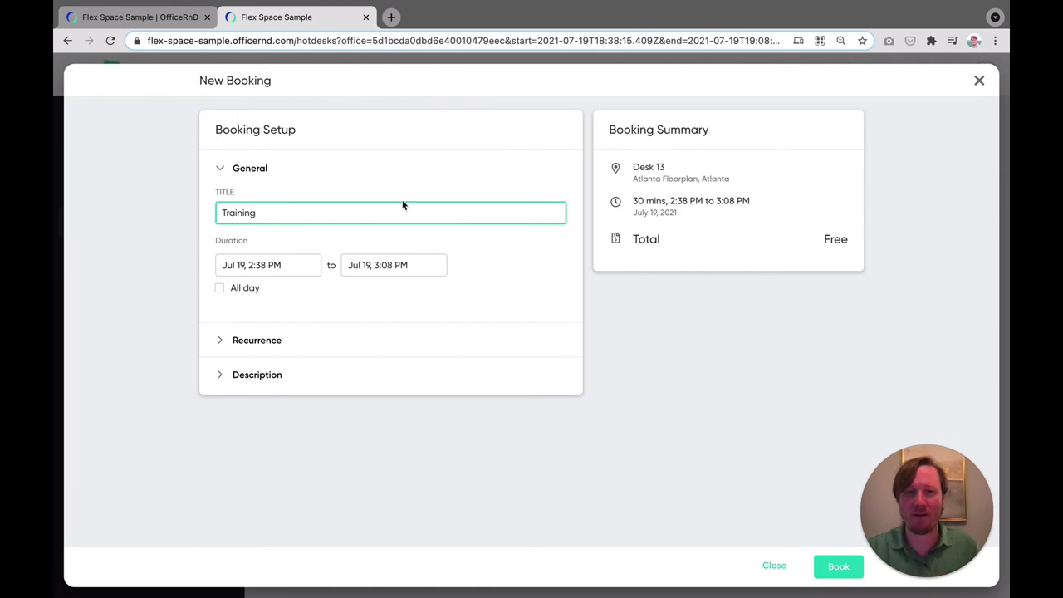
left_click(837, 566)
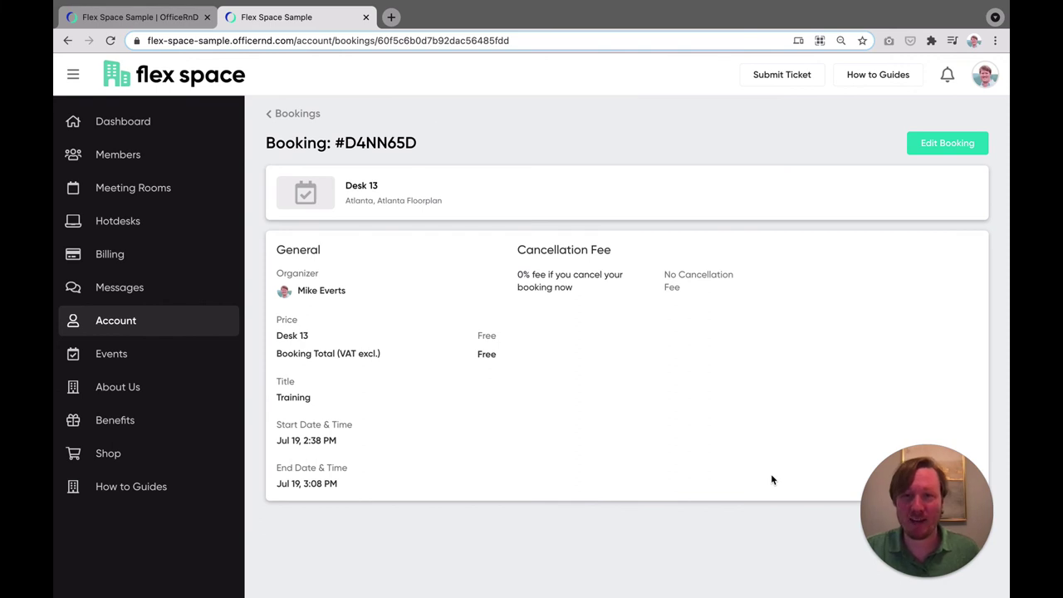
Reopen Hotdesks in Floorplan View to confirm Desk 13 is no longer available.
left_click(160, 217)
left_click(976, 121)
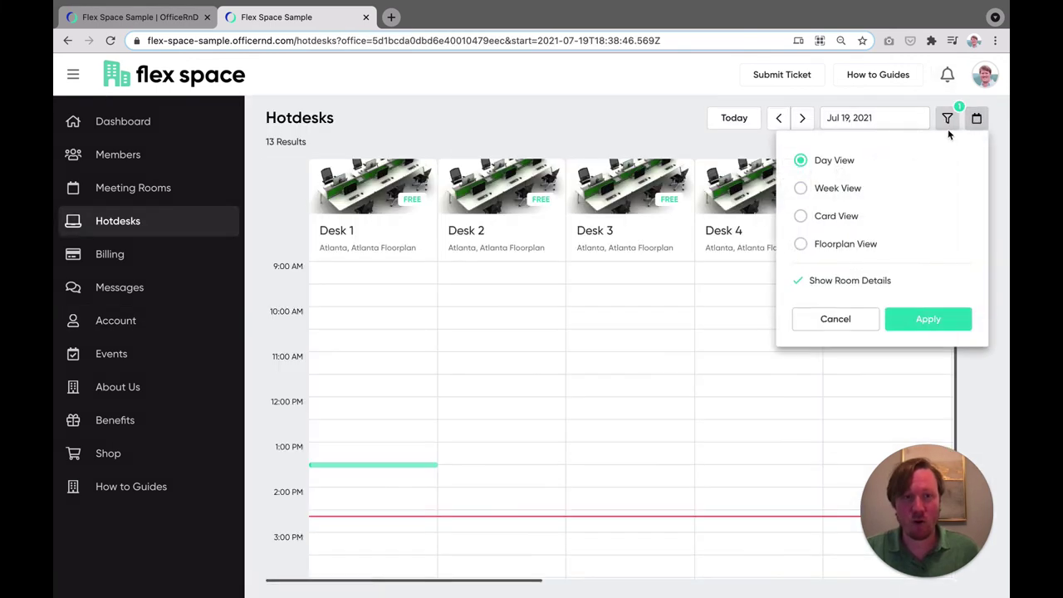
left_click(800, 243)
left_click(909, 284)
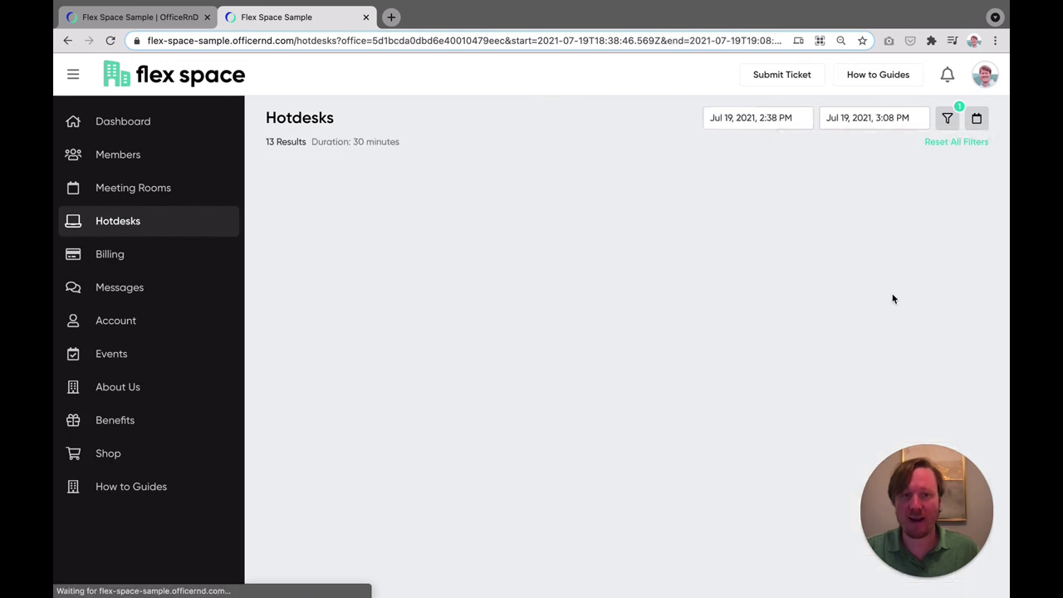
scroll(689, 399, "up", 5)
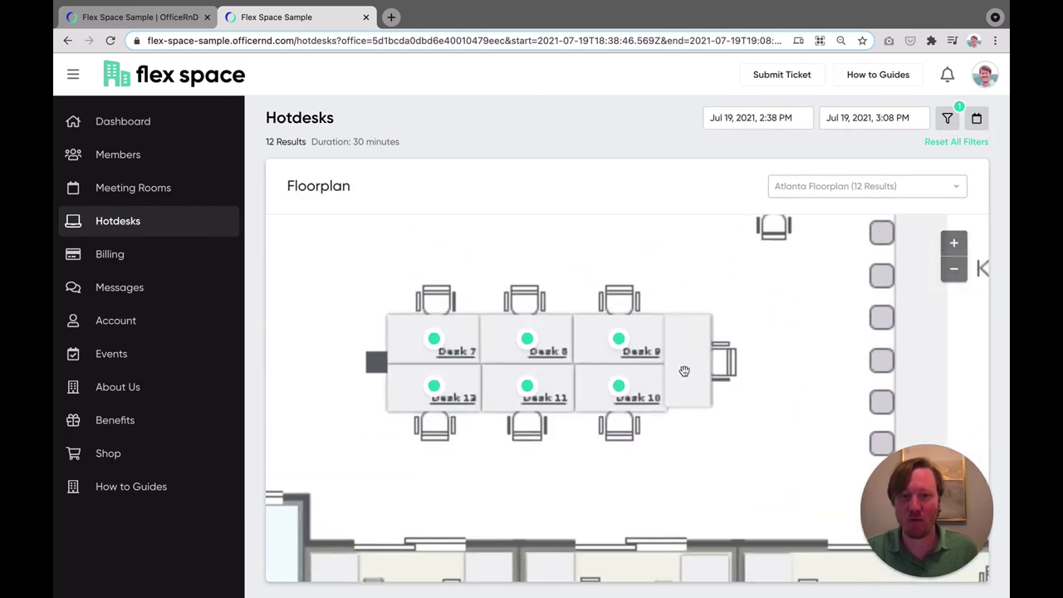